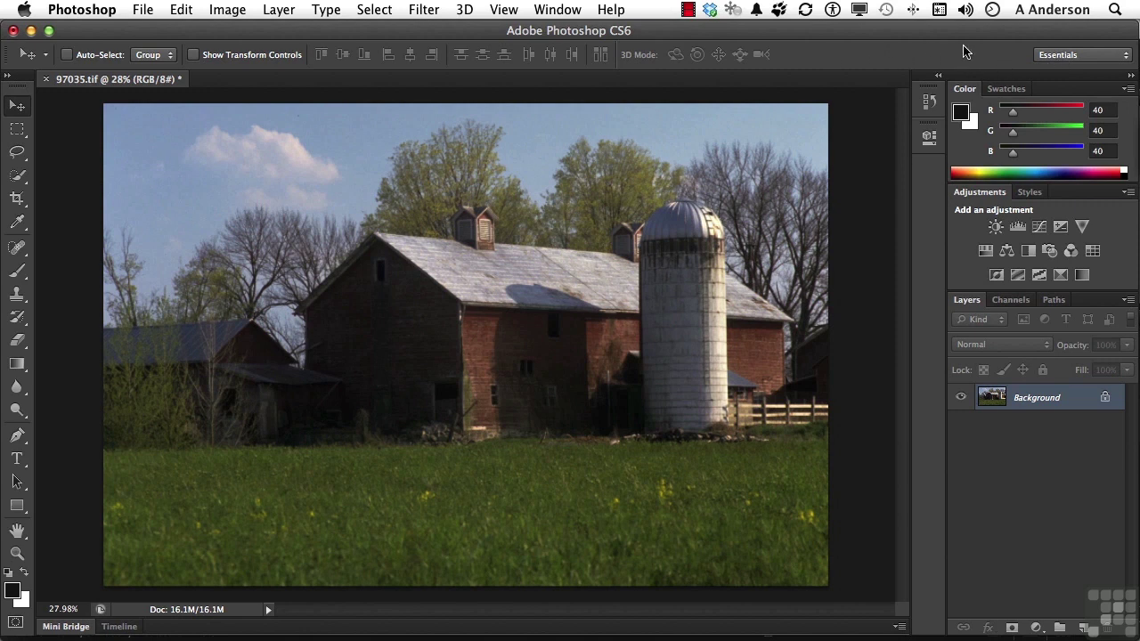
# Switch to the Motion, then Typography workspace, and return to Essentials.
pyautogui.click(1059, 55)
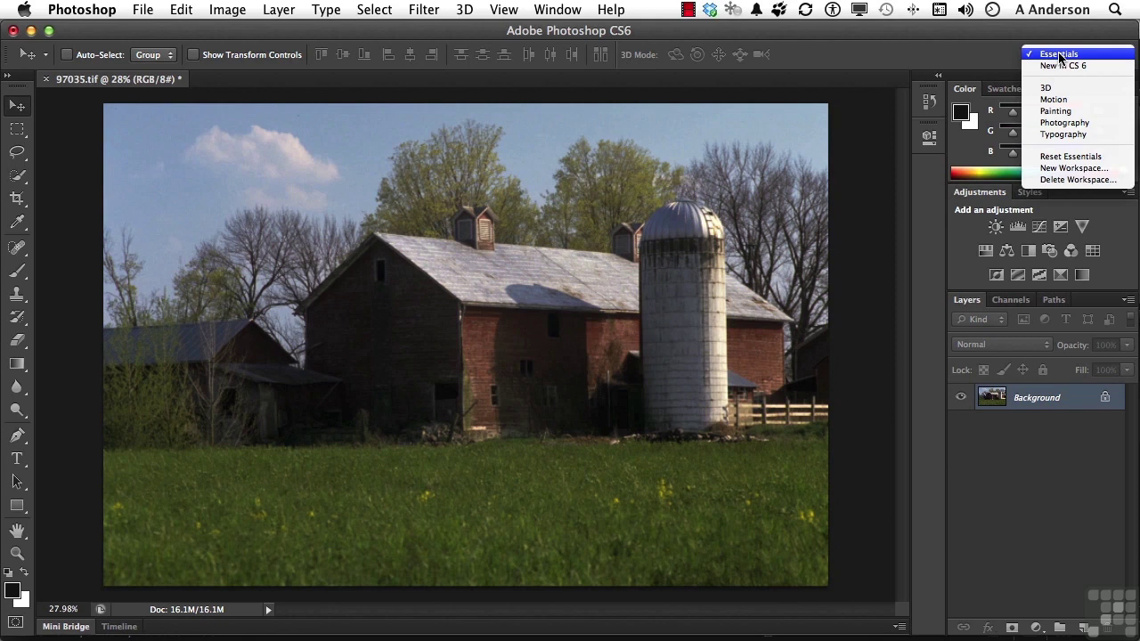
pyautogui.click(1064, 100)
pyautogui.click(1068, 56)
pyautogui.click(1065, 87)
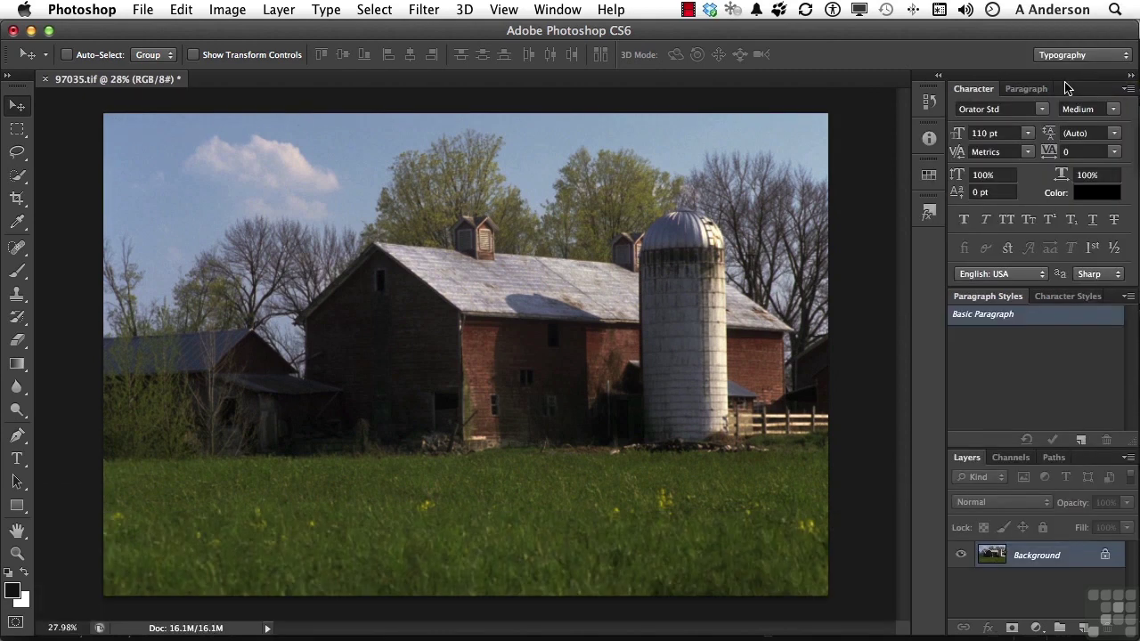
pyautogui.click(1075, 54)
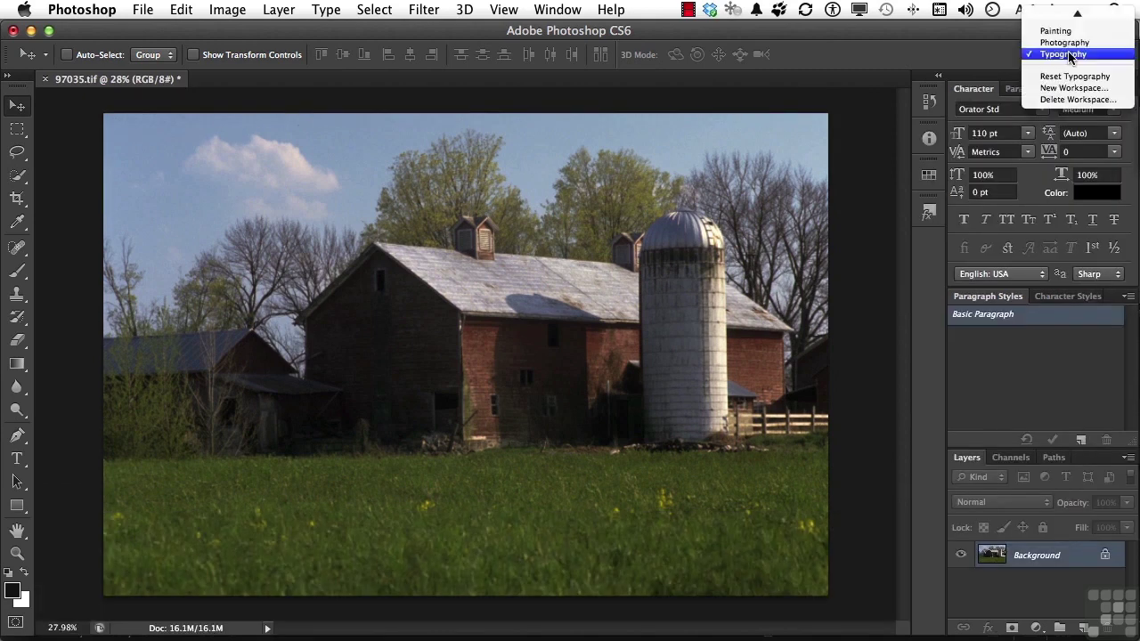
pyautogui.moveTo(1066, 9)
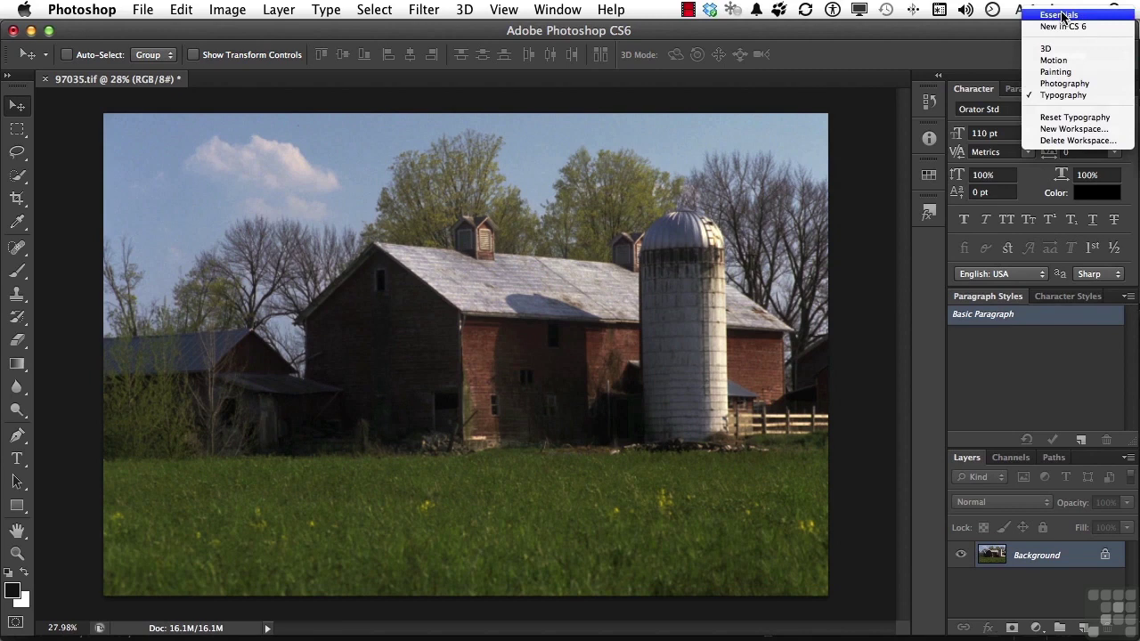
pyautogui.click(1059, 15)
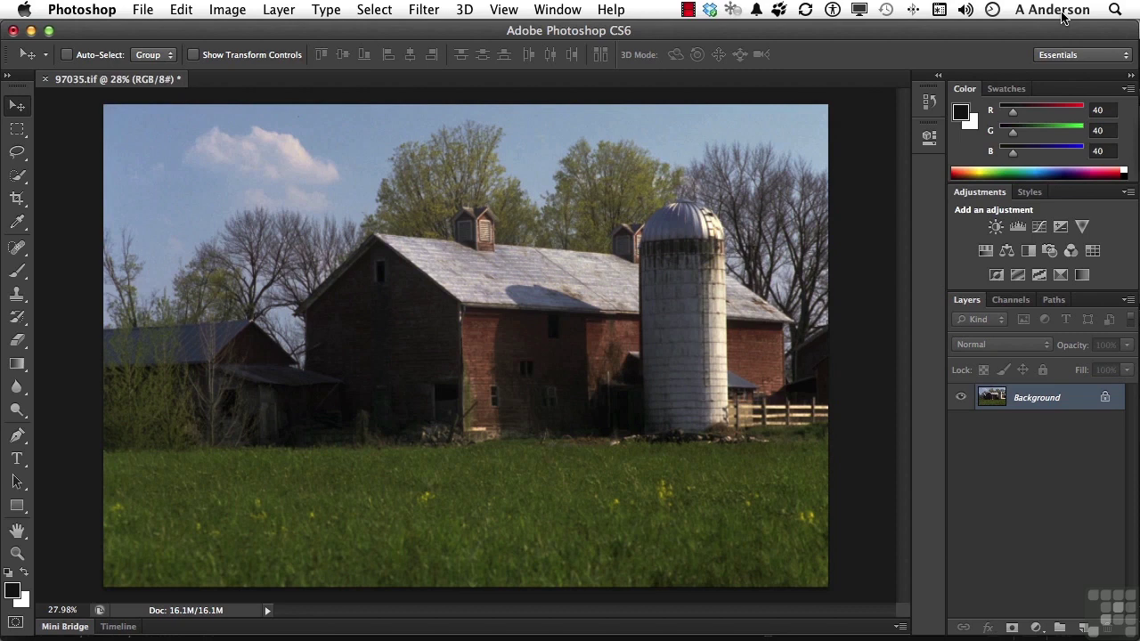
# Cycle the Channels, Paths and Layers tabs, float the group, then dock it below Adjustments.
pyautogui.click(1010, 300)
pyautogui.click(1050, 300)
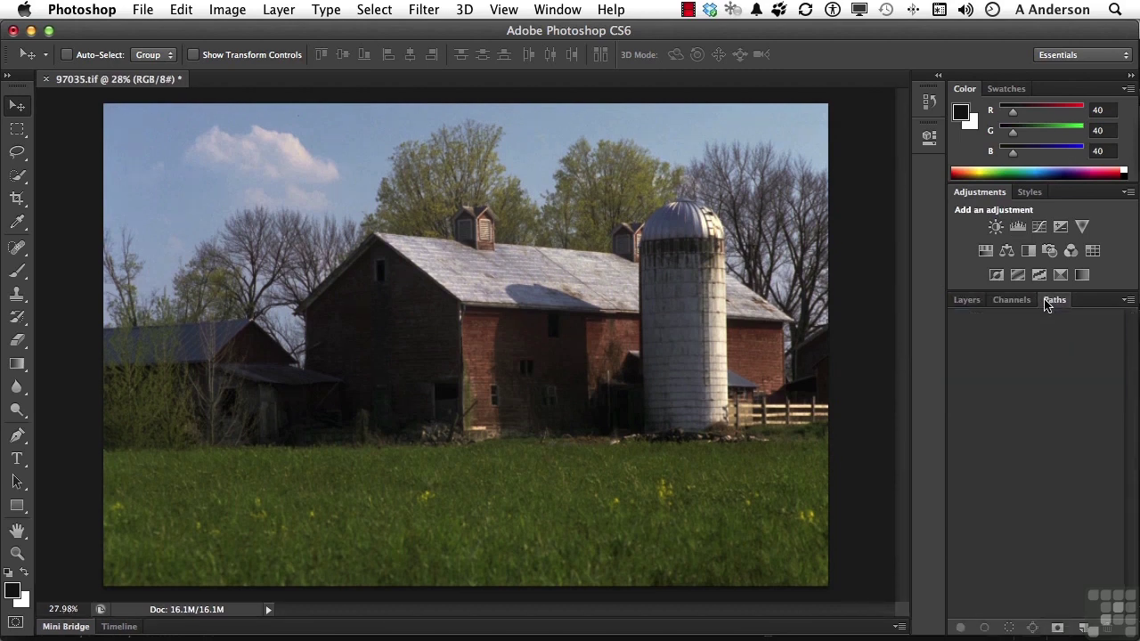
pyautogui.click(1009, 301)
pyautogui.click(967, 300)
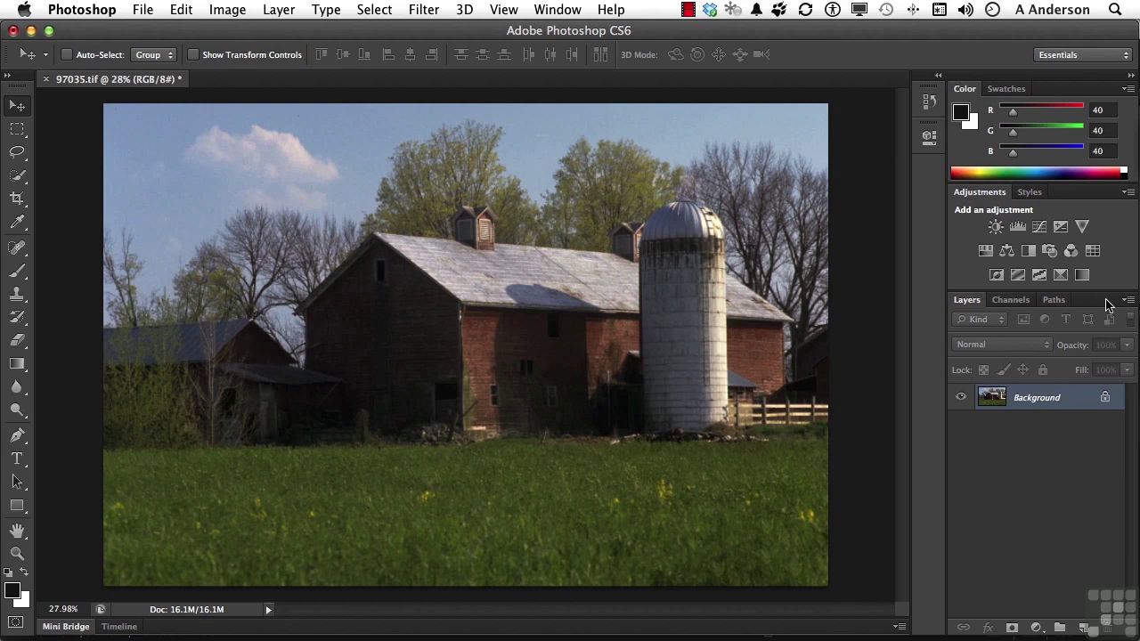
pyautogui.moveTo(1105, 304); pyautogui.dragTo(723, 207)
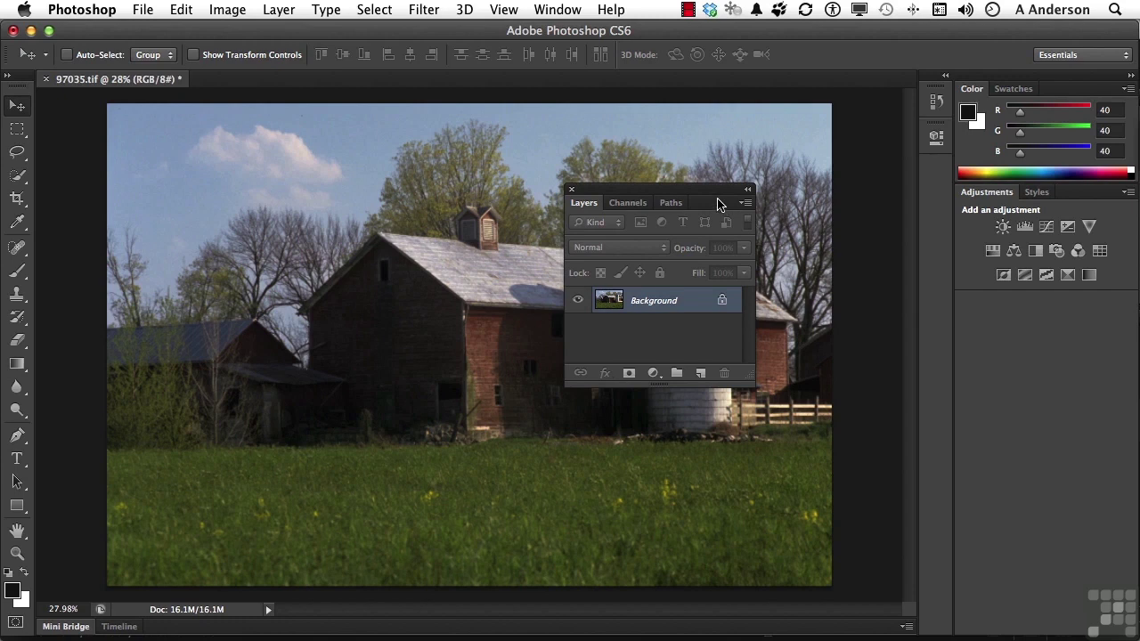
pyautogui.moveTo(712, 194); pyautogui.dragTo(1085, 318)
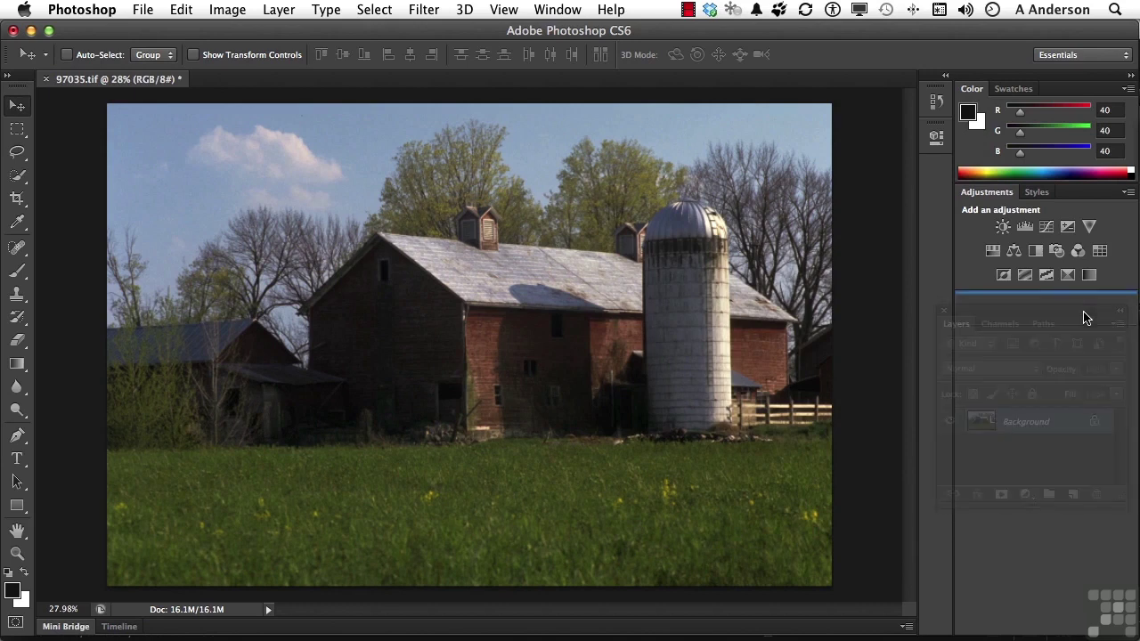
pyautogui.moveTo(1084, 318); pyautogui.dragTo(1084, 318)
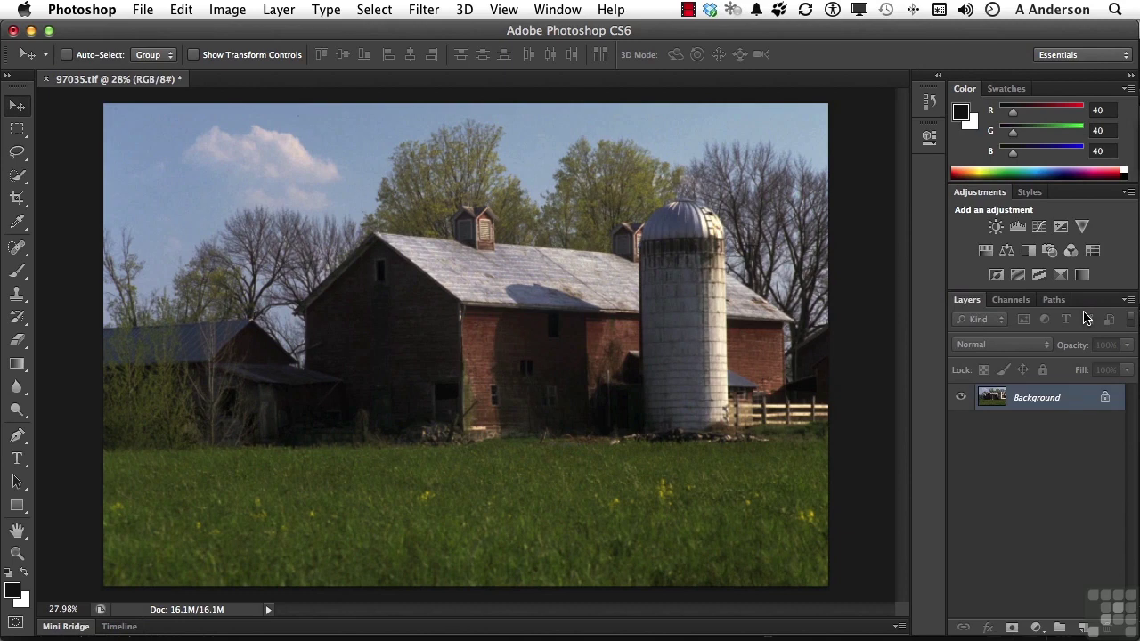
# Float the Layers, Channels and Paths panels as three separate windows over the image.
pyautogui.moveTo(964, 300); pyautogui.dragTo(596, 126)
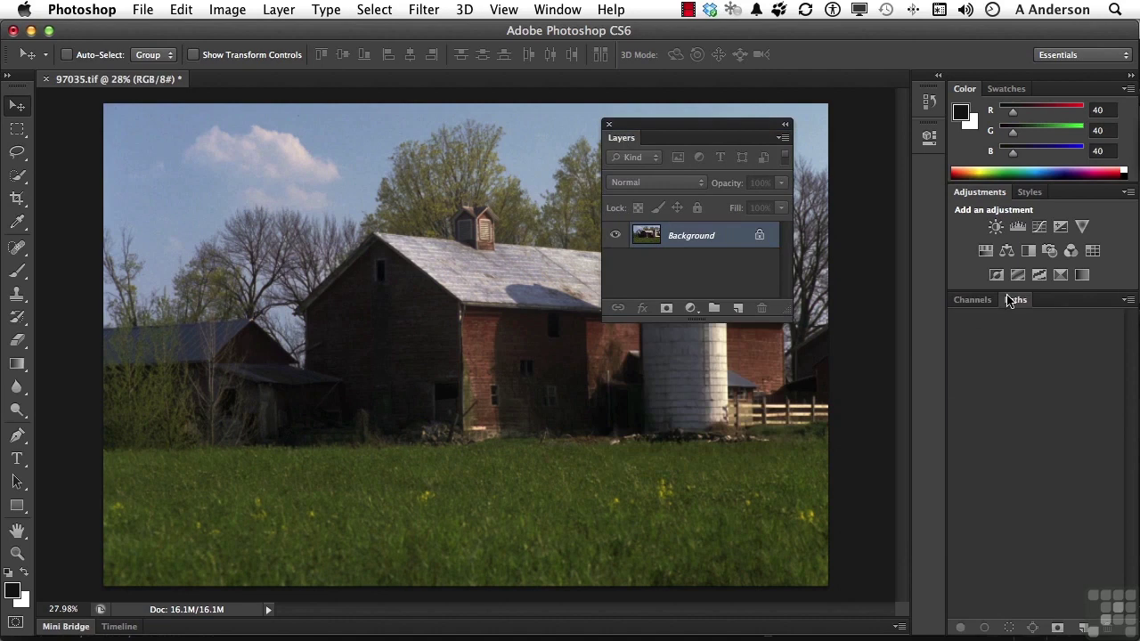
pyautogui.moveTo(972, 300); pyautogui.dragTo(281, 138)
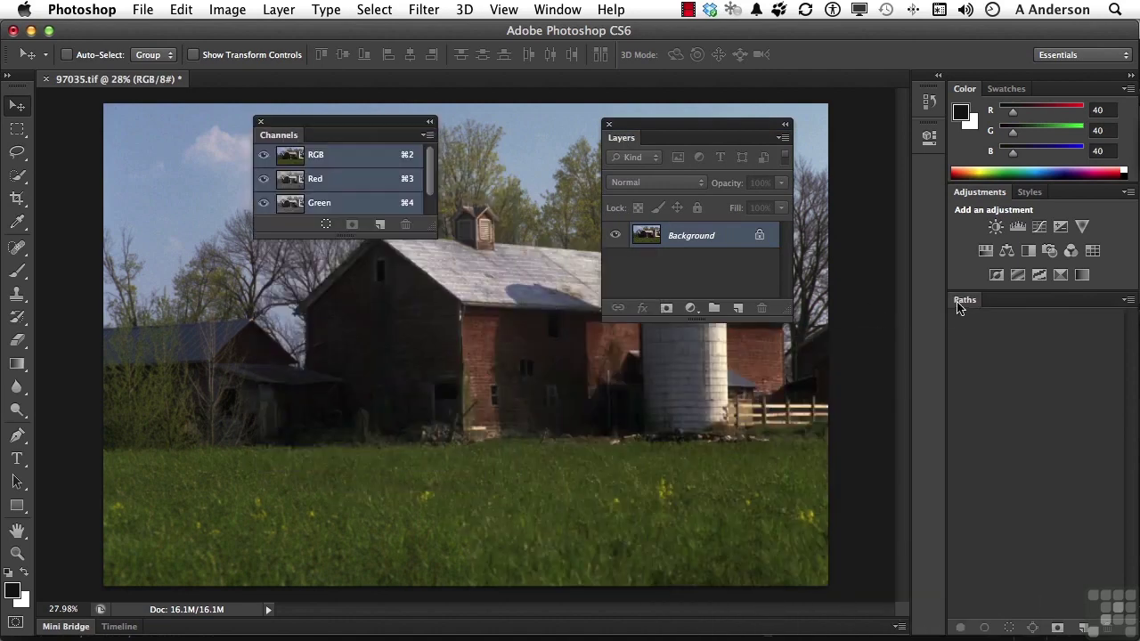
pyautogui.moveTo(957, 306); pyautogui.dragTo(274, 285)
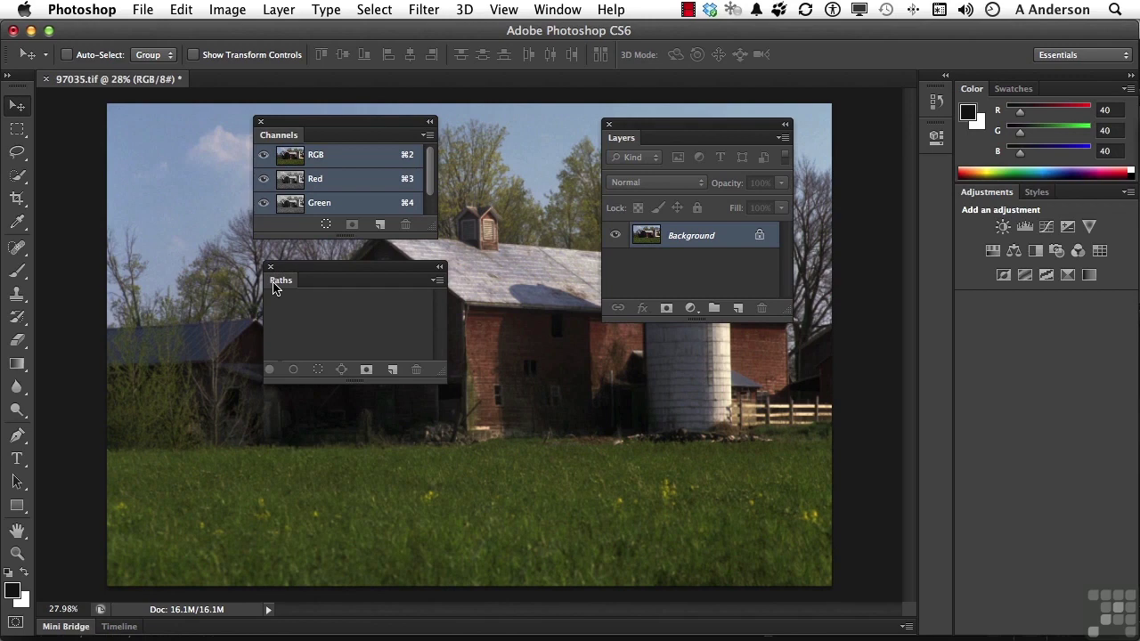
# Dock Layers as an icon below Color, then float it over the image and expand it.
pyautogui.click(936, 139)
pyautogui.click(935, 139)
pyautogui.moveTo(625, 139); pyautogui.dragTo(943, 175)
pyautogui.click(941, 175)
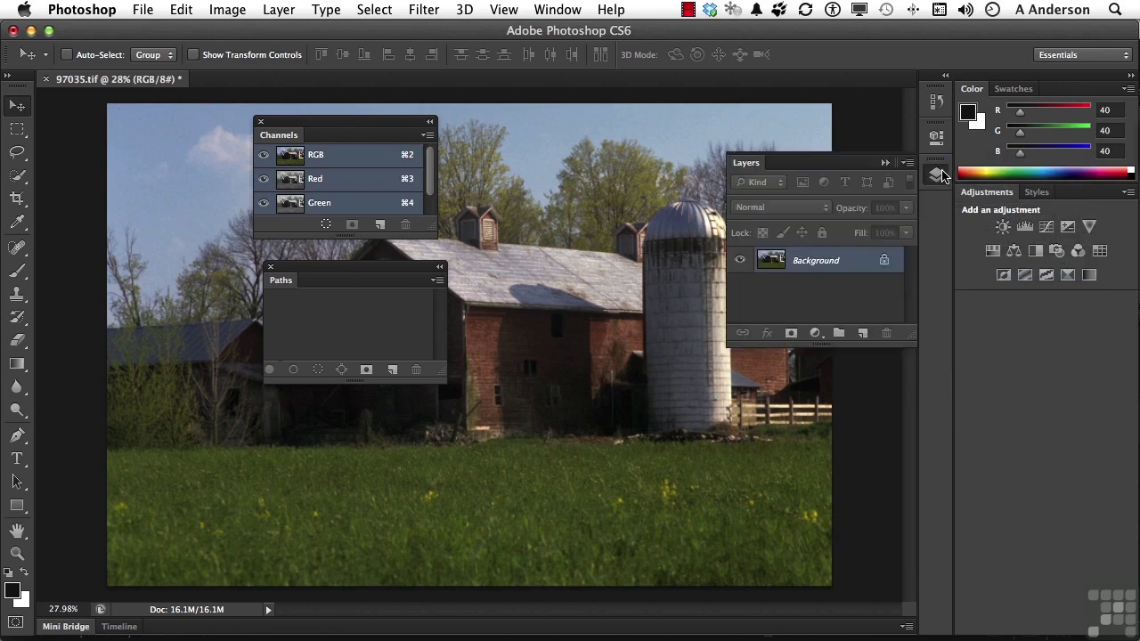
pyautogui.click(942, 176)
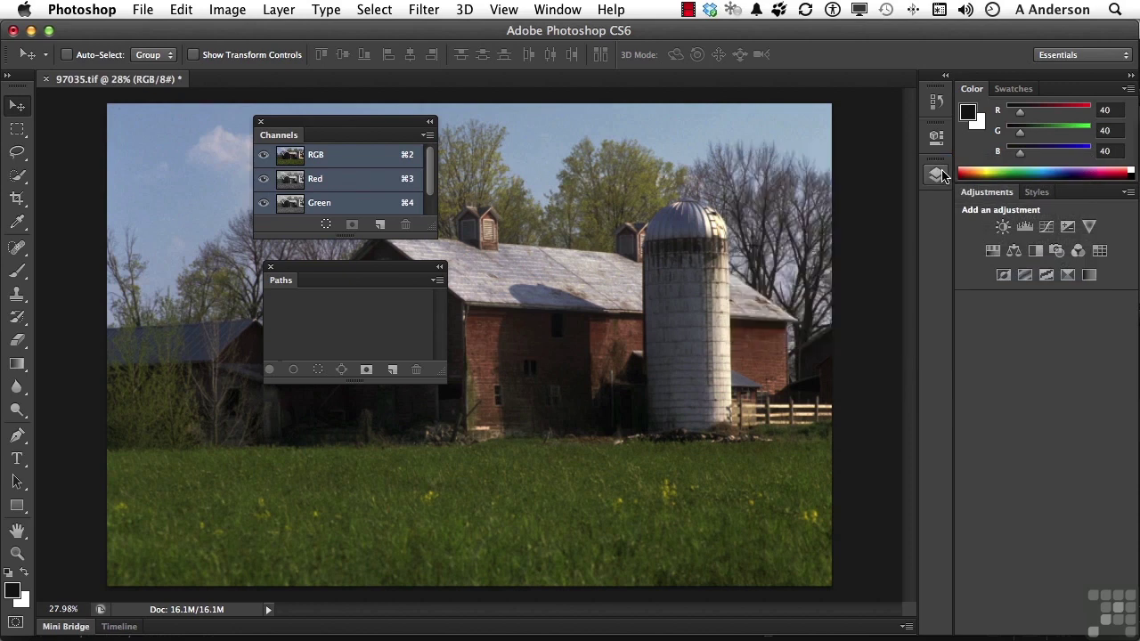
pyautogui.moveTo(944, 176); pyautogui.dragTo(643, 176)
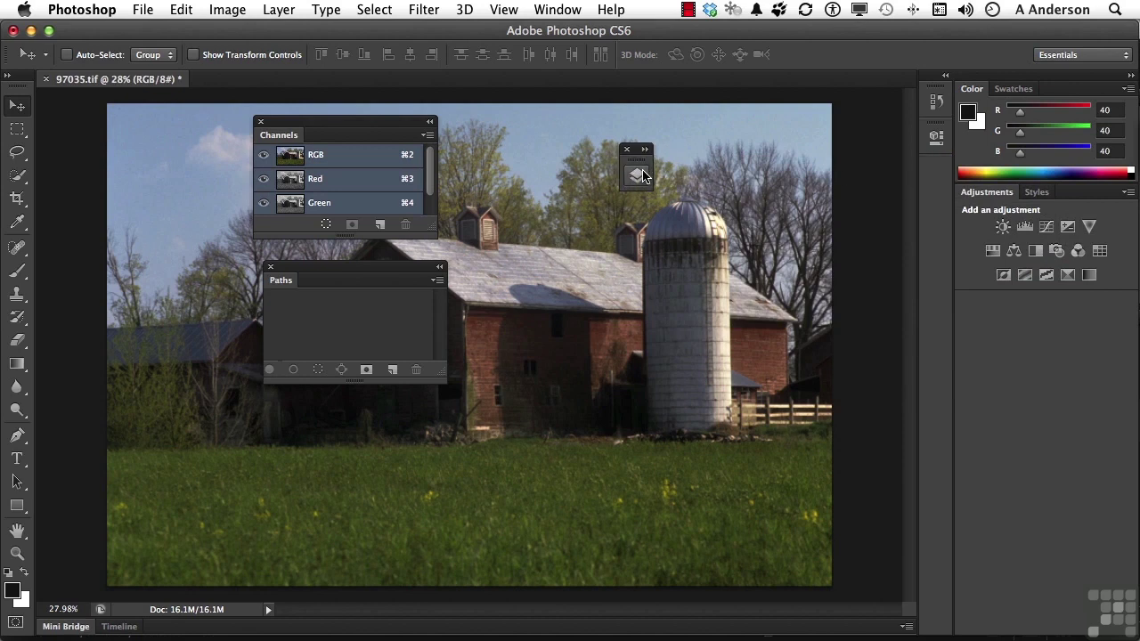
pyautogui.click(643, 175)
# Group the floating Channels and Paths panels into the expanded Layers panel.
pyautogui.moveTo(541, 163); pyautogui.dragTo(605, 218)
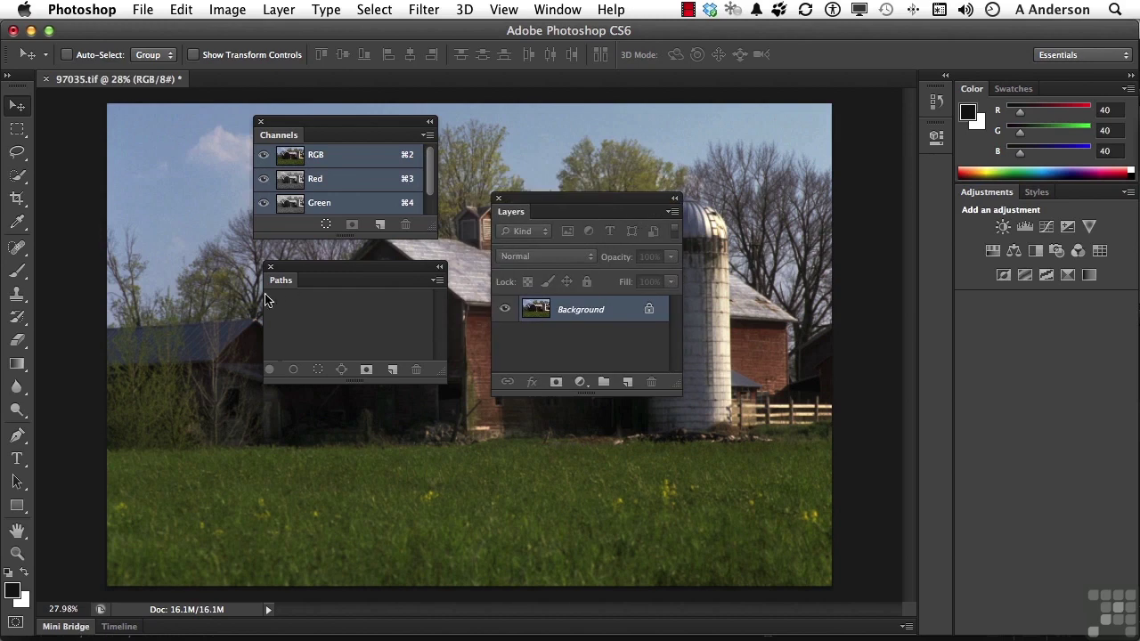
pyautogui.moveTo(289, 142); pyautogui.dragTo(564, 214)
pyautogui.moveTo(279, 282); pyautogui.dragTo(602, 218)
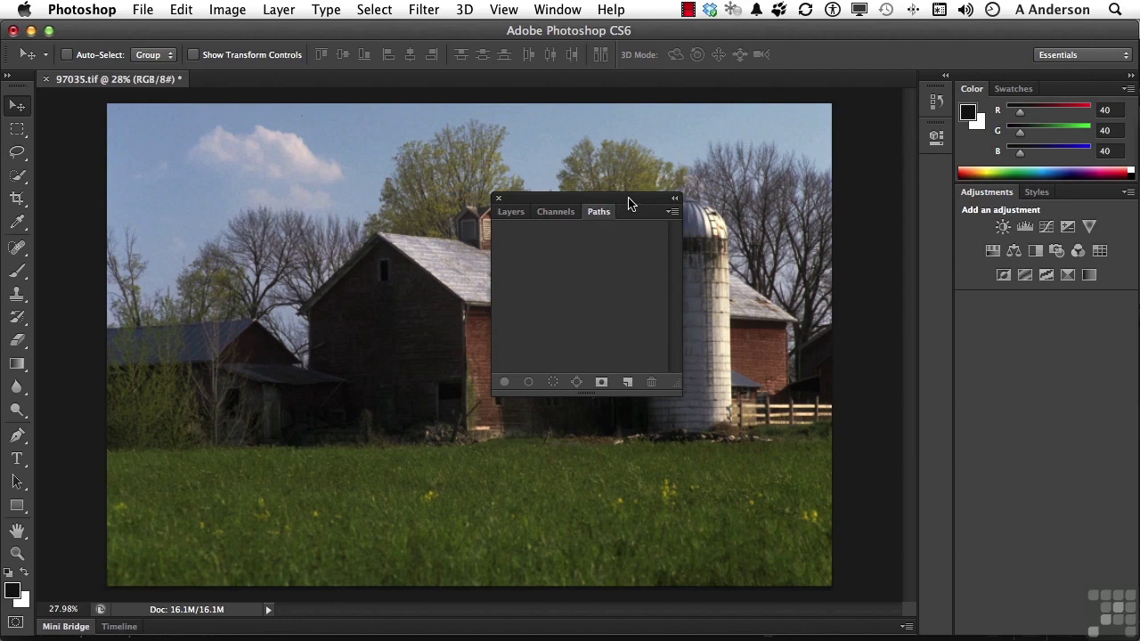
# Rearrange the floating Layers group so the Channels tab sits ahead of Paths.
pyautogui.moveTo(628, 198); pyautogui.dragTo(613, 112)
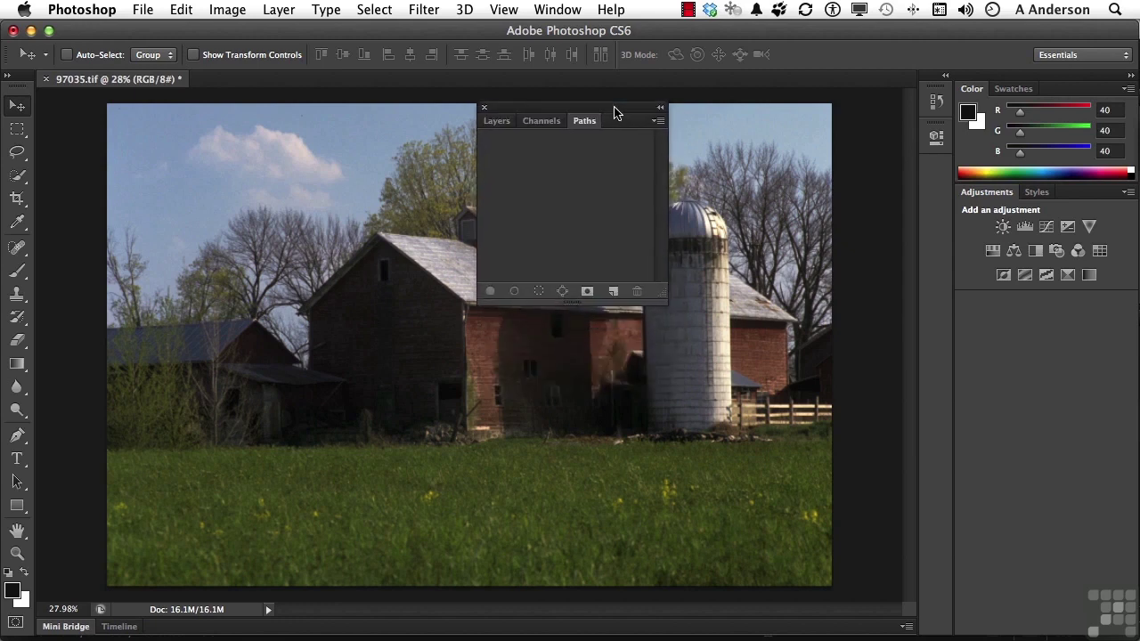
pyautogui.moveTo(540, 122); pyautogui.dragTo(255, 232)
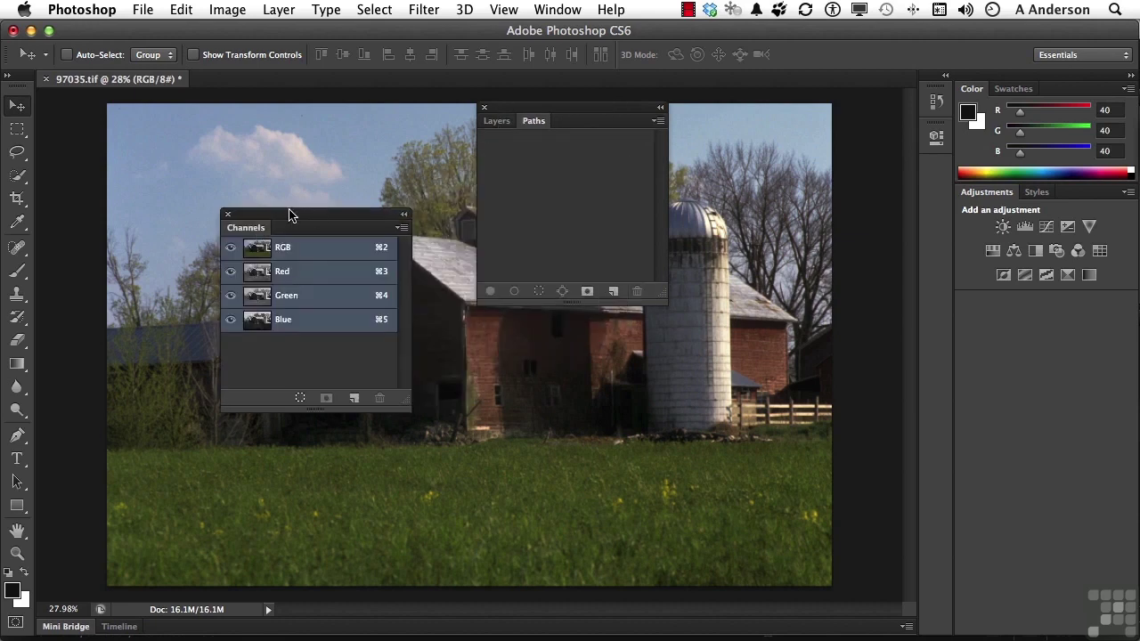
pyautogui.moveTo(300, 213); pyautogui.dragTo(555, 313)
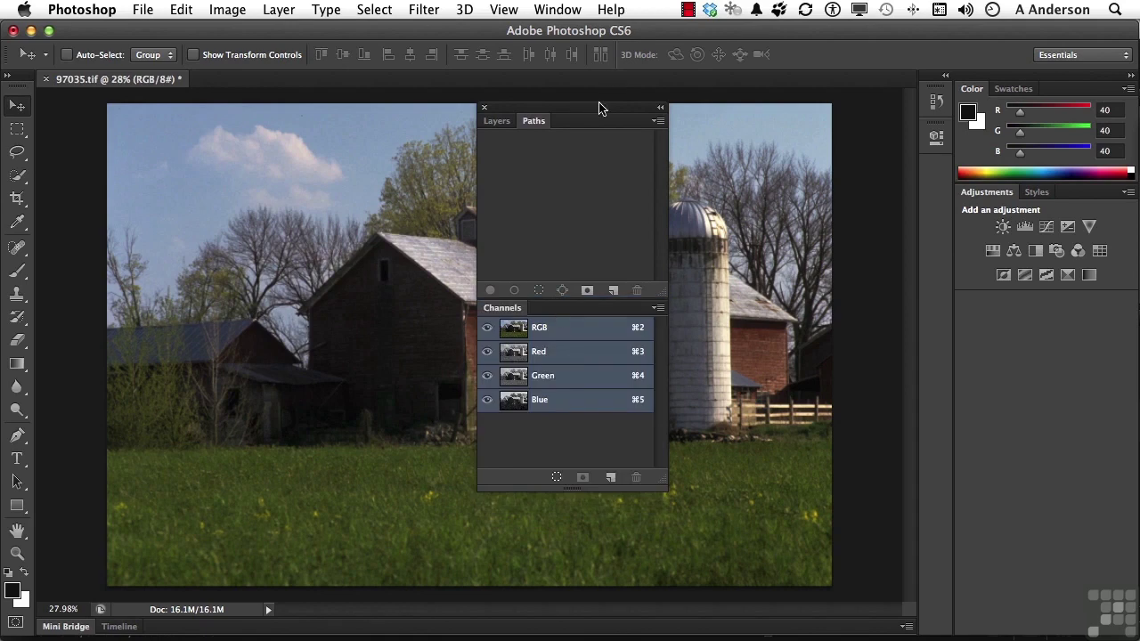
pyautogui.moveTo(583, 109); pyautogui.dragTo(573, 132)
pyautogui.moveTo(501, 330); pyautogui.dragTo(525, 146)
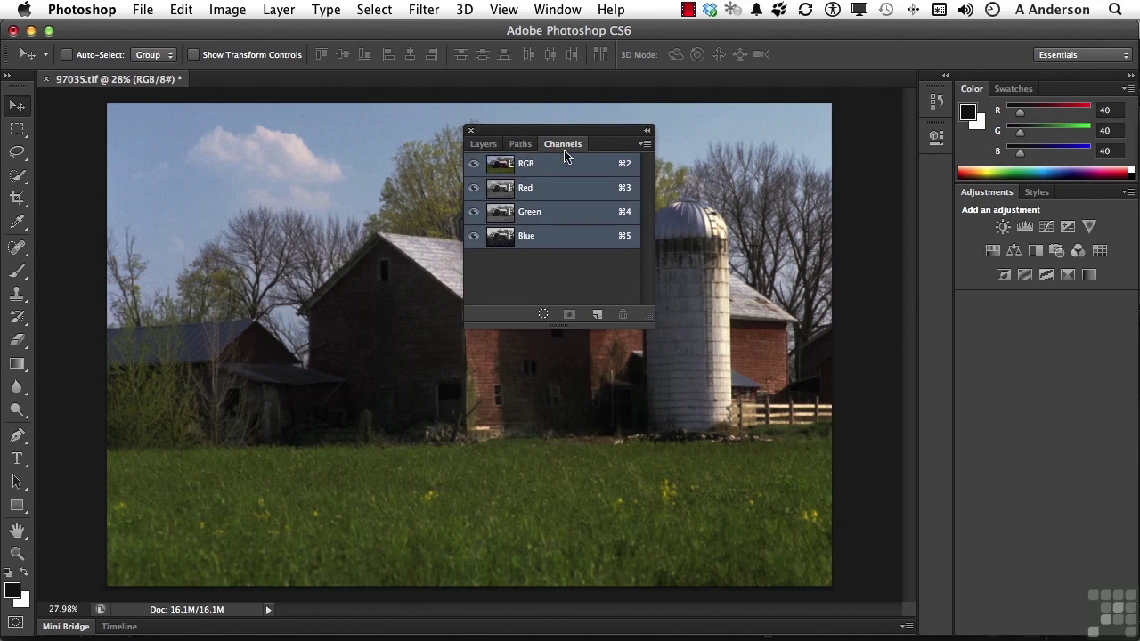
pyautogui.click(498, 148)
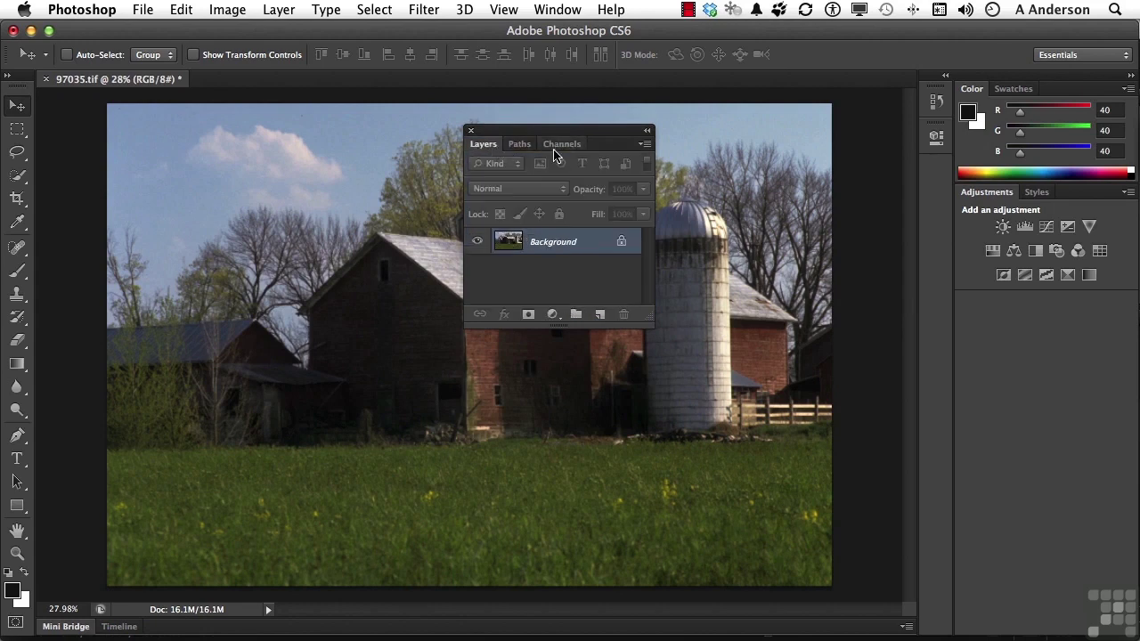
pyautogui.moveTo(560, 146); pyautogui.dragTo(517, 147)
pyautogui.click(521, 146)
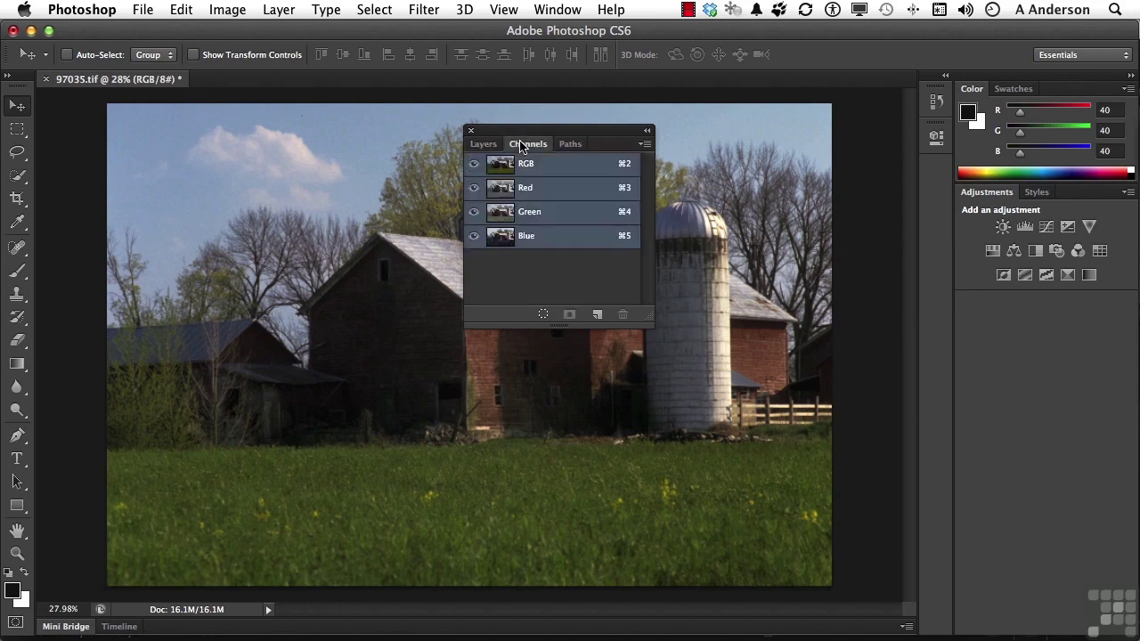
# Dock the Layers, Channels and Paths group beside the right-hand panels, collapsed to icons.
pyautogui.moveTo(520, 132); pyautogui.dragTo(926, 169)
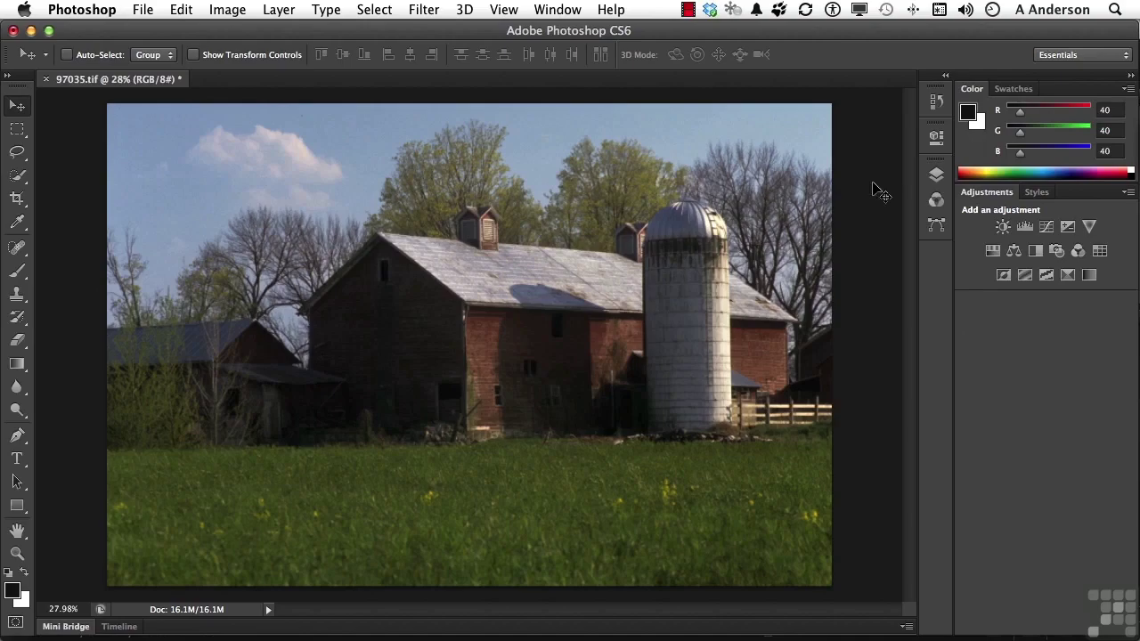
pyautogui.click(935, 177)
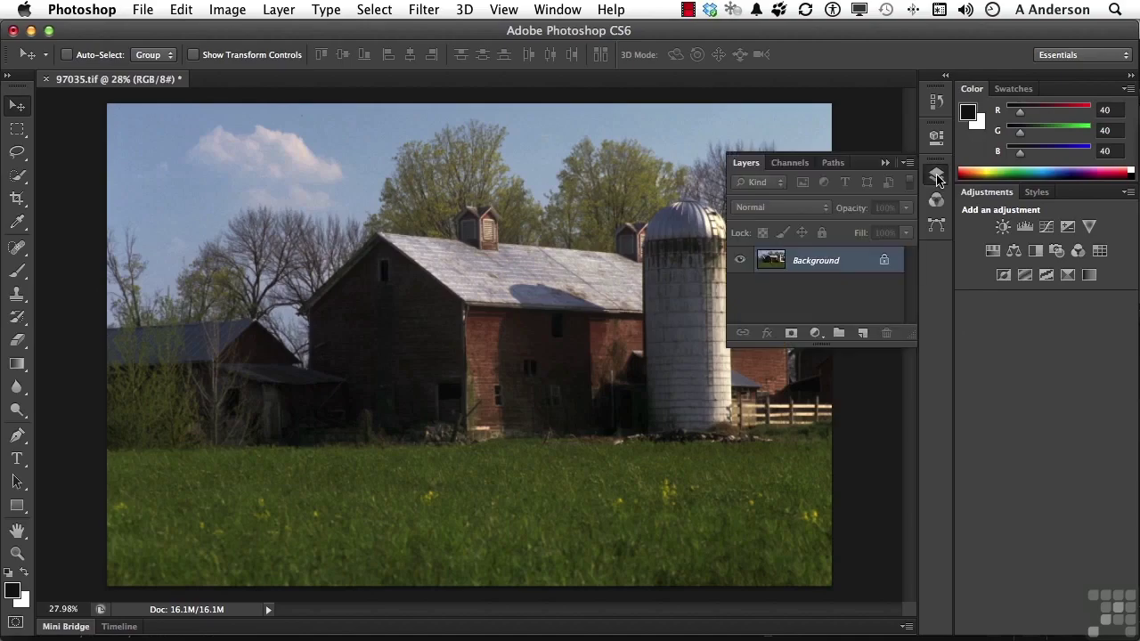
pyautogui.click(792, 163)
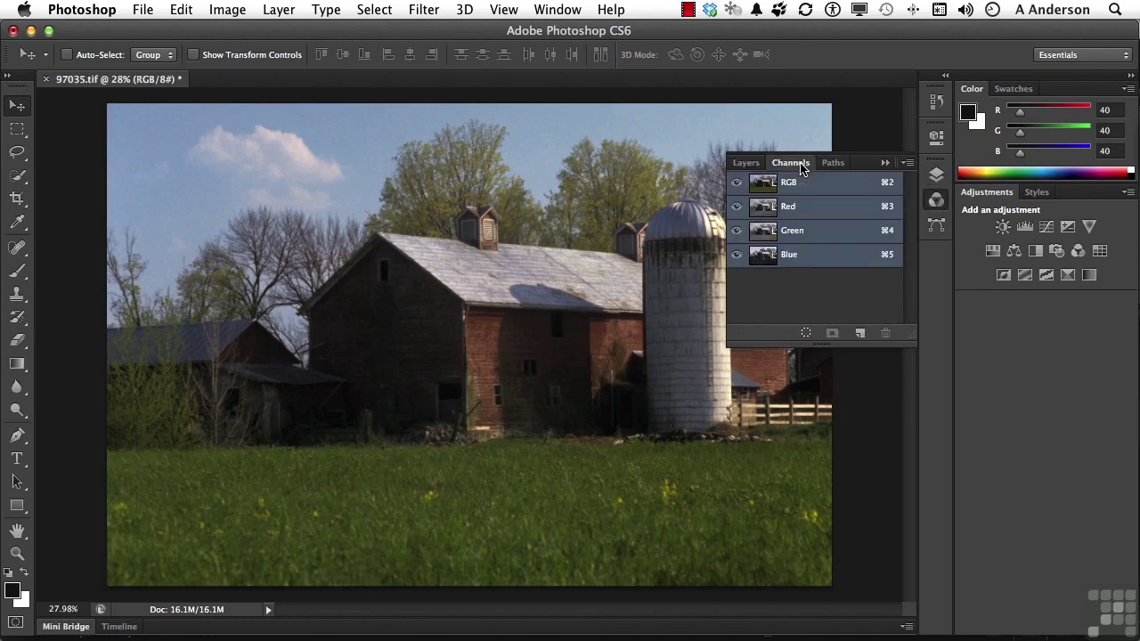
pyautogui.click(828, 164)
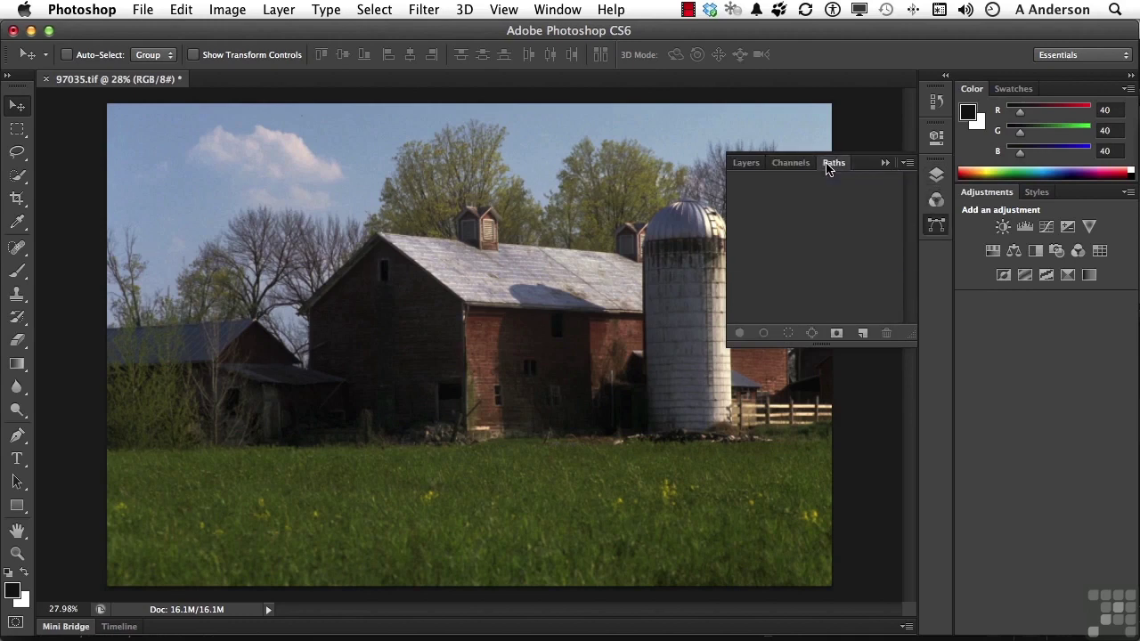
pyautogui.click(757, 164)
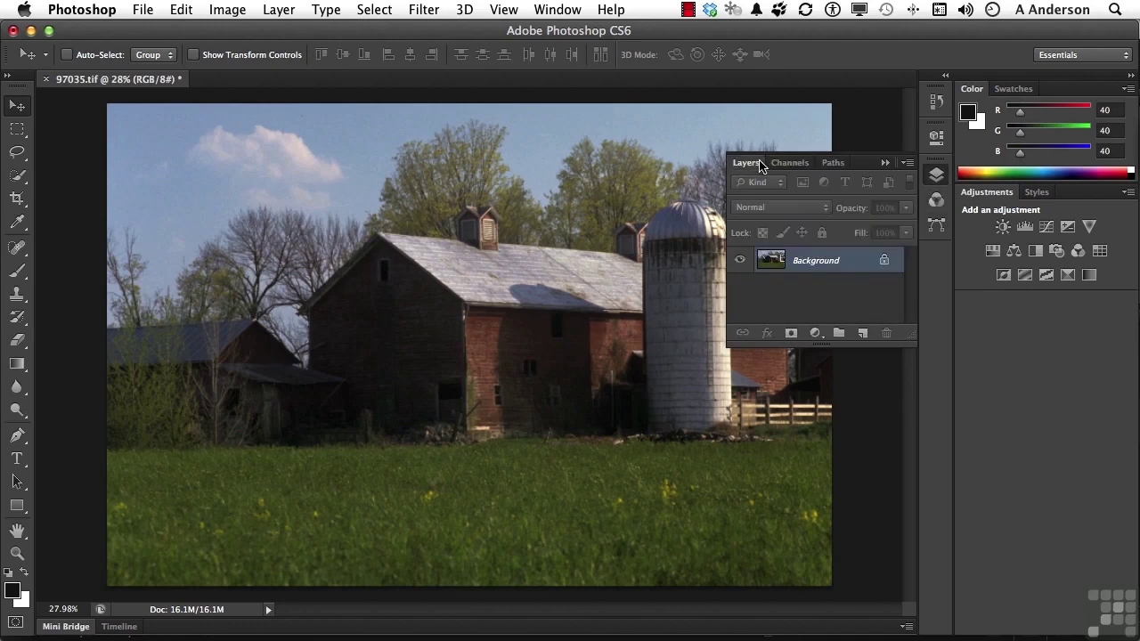
pyautogui.click(760, 164)
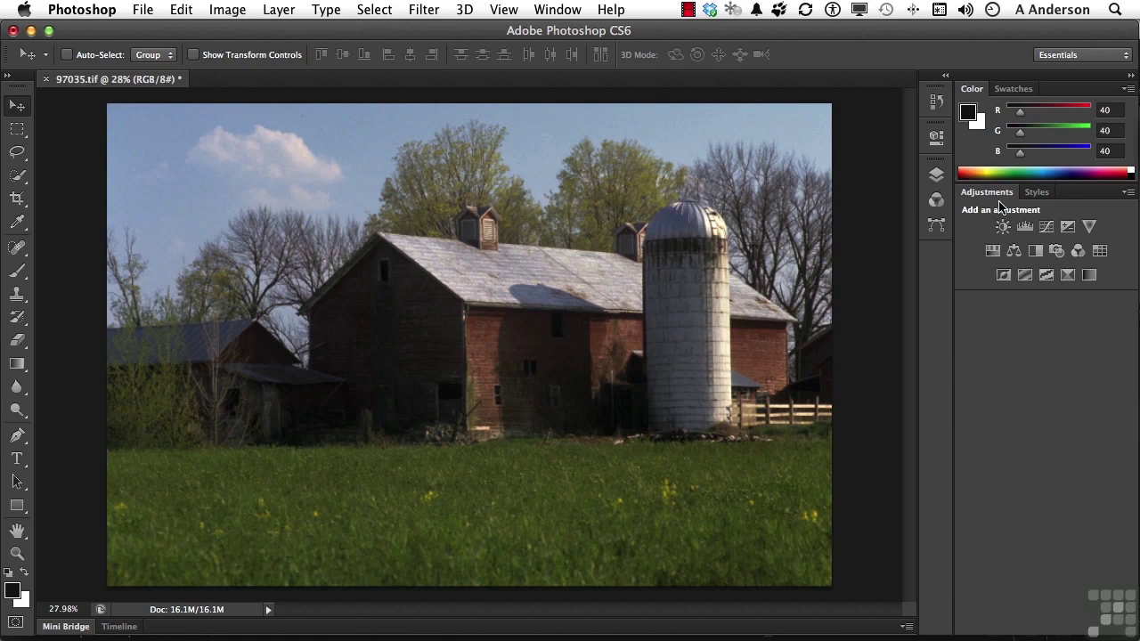
# Open Layer Comps from the Window menu, pull it out of its group and close it.
pyautogui.click(559, 9)
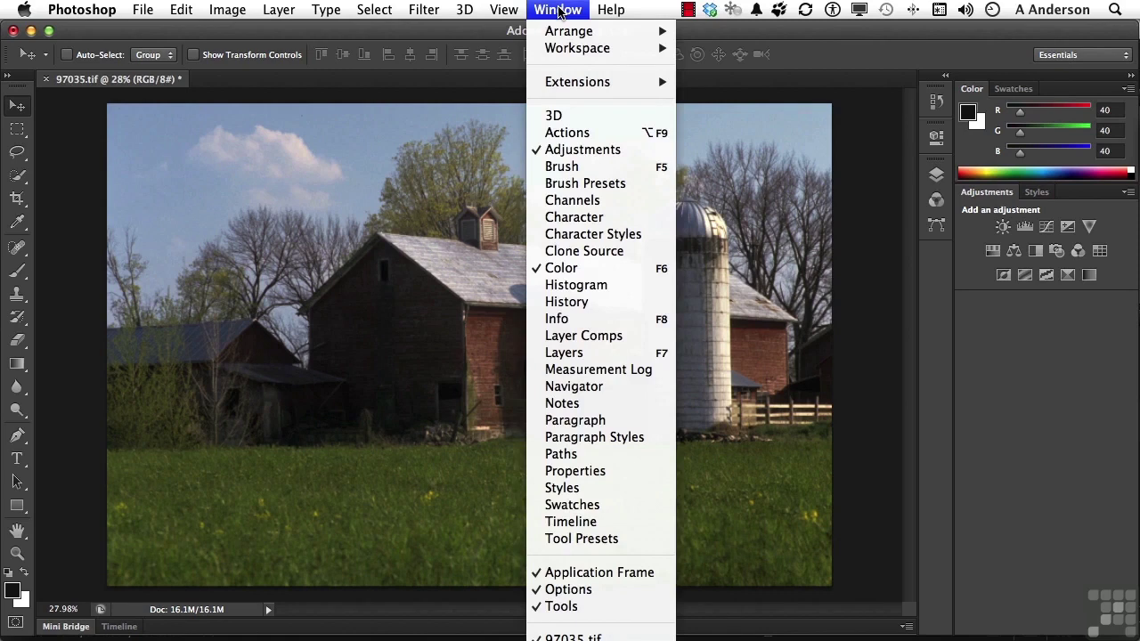
pyautogui.click(643, 341)
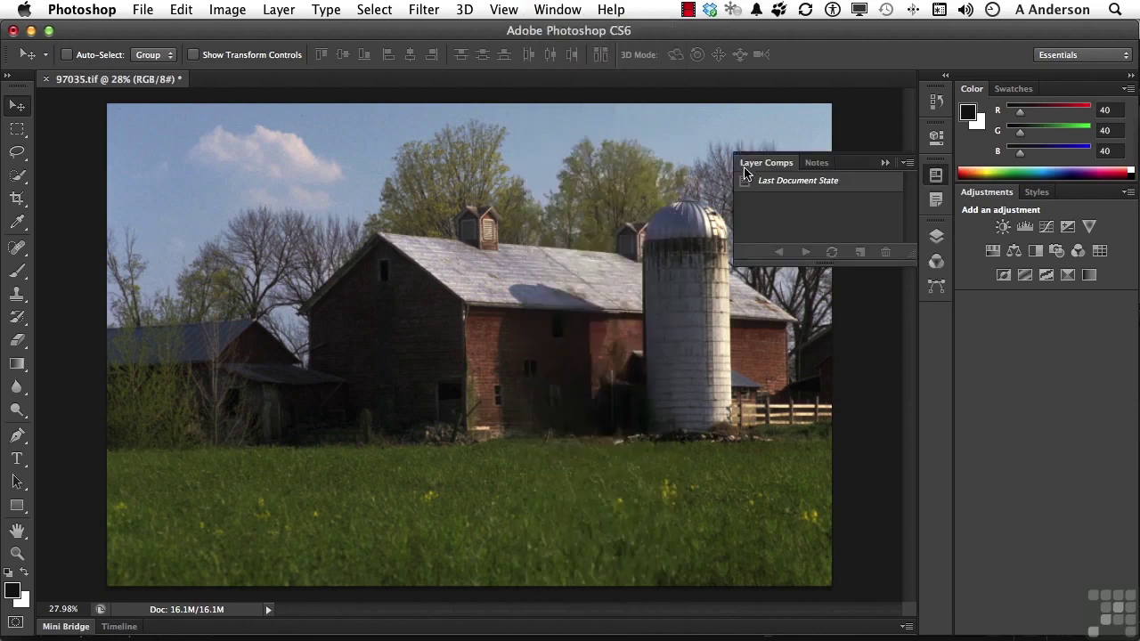
pyautogui.moveTo(754, 169); pyautogui.dragTo(529, 206)
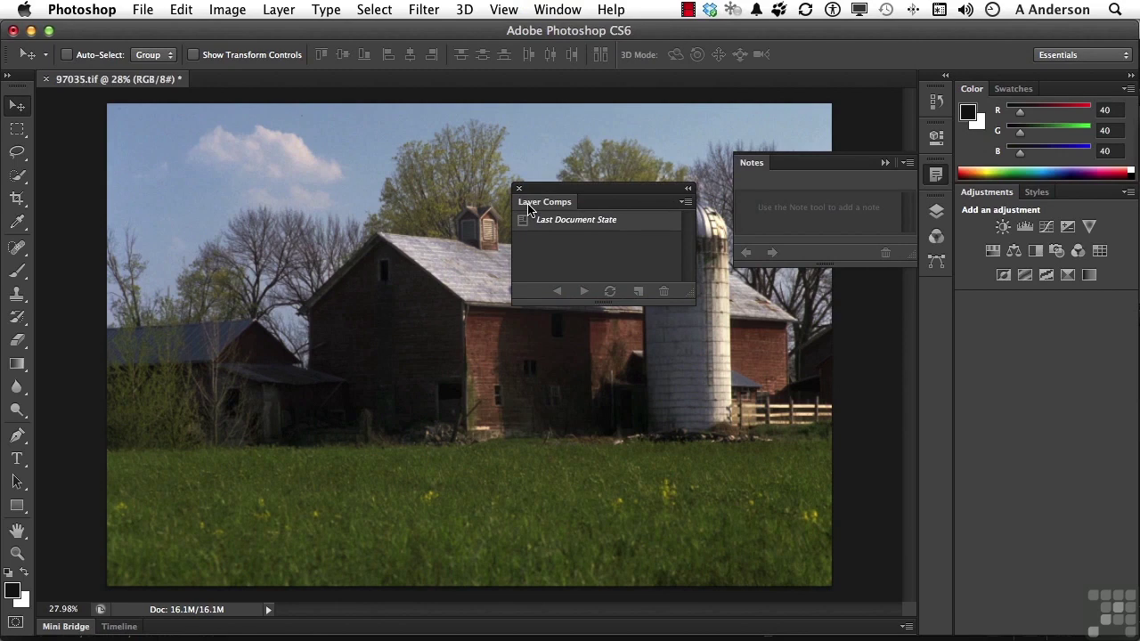
pyautogui.click(520, 189)
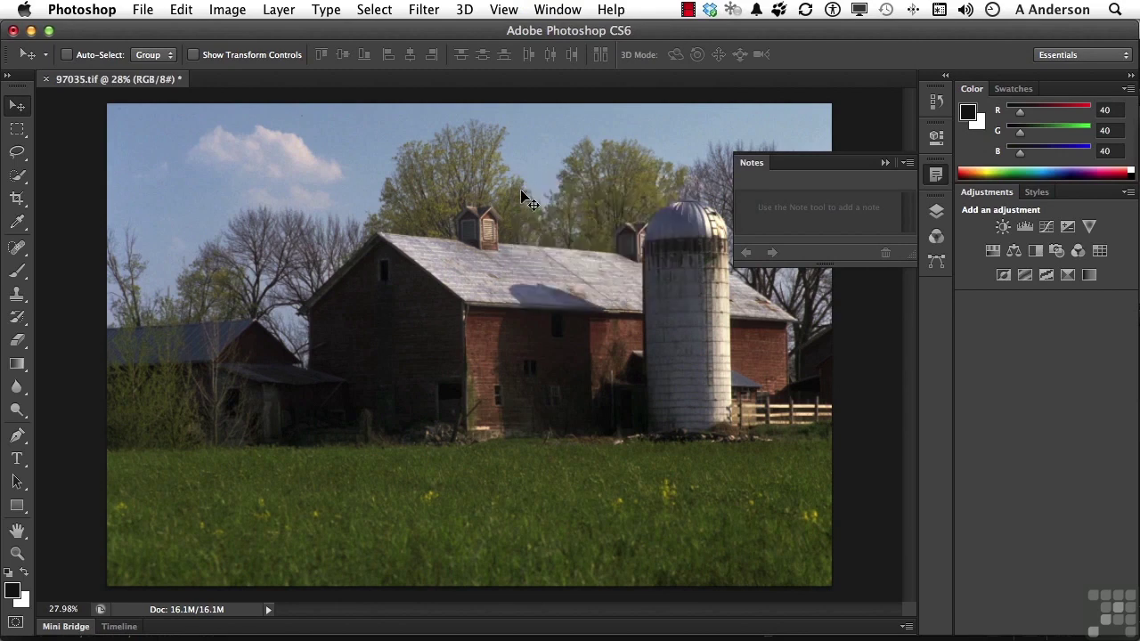
pyautogui.click(568, 11)
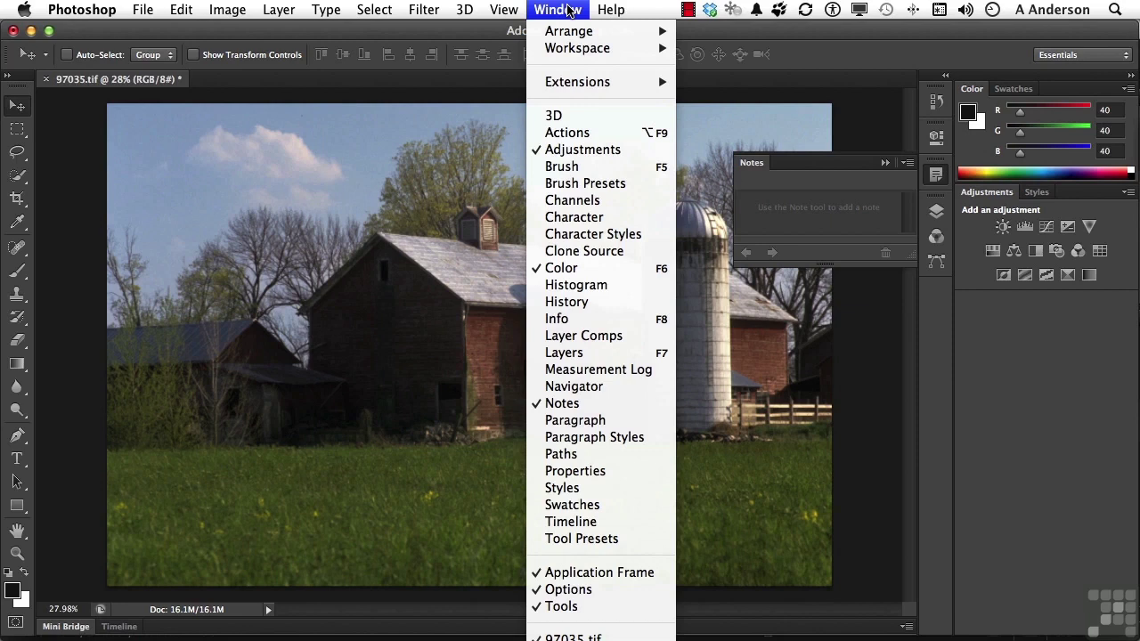
pyautogui.click(568, 9)
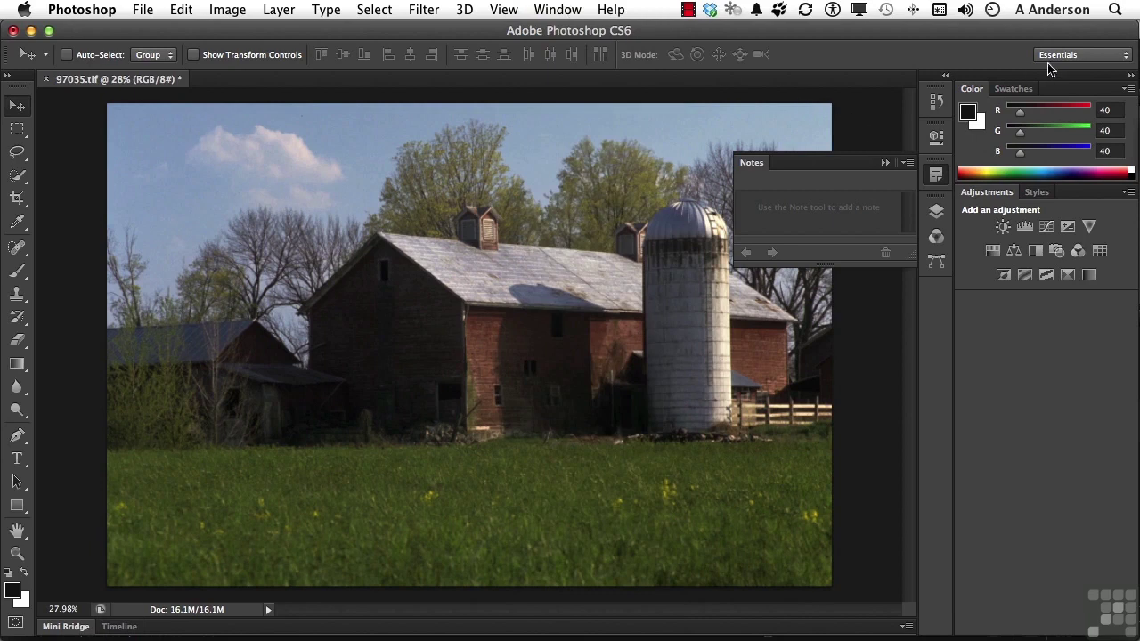
# Collapse Notes, then pull the Layers, Channels and Paths icons out and expand them over the barn photo.
pyautogui.click(886, 163)
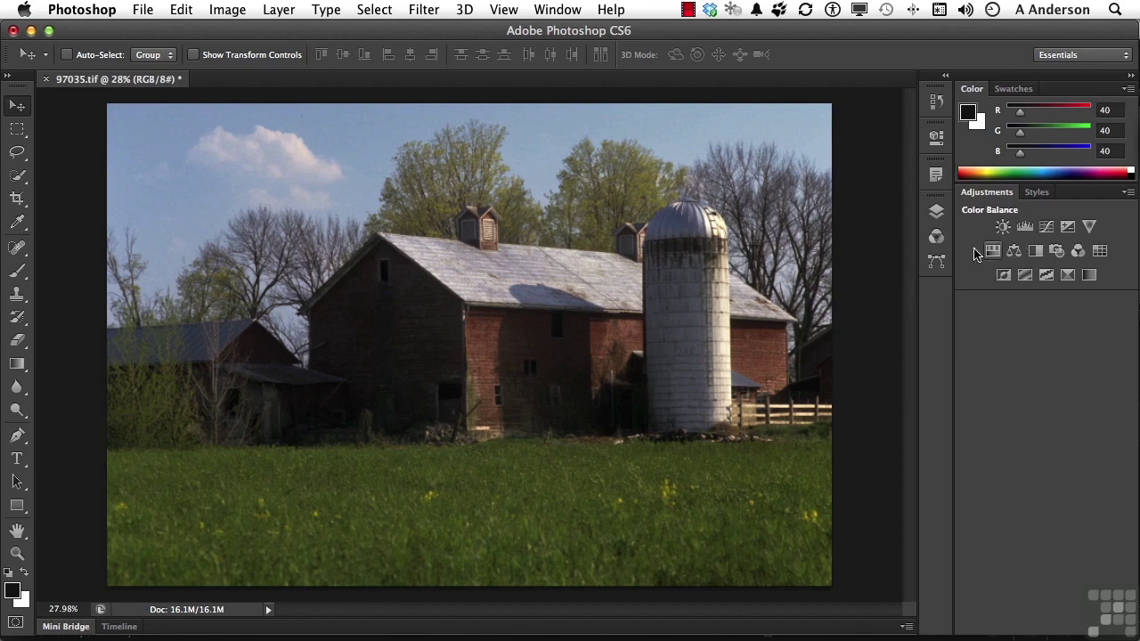
pyautogui.moveTo(936, 198); pyautogui.dragTo(620, 168)
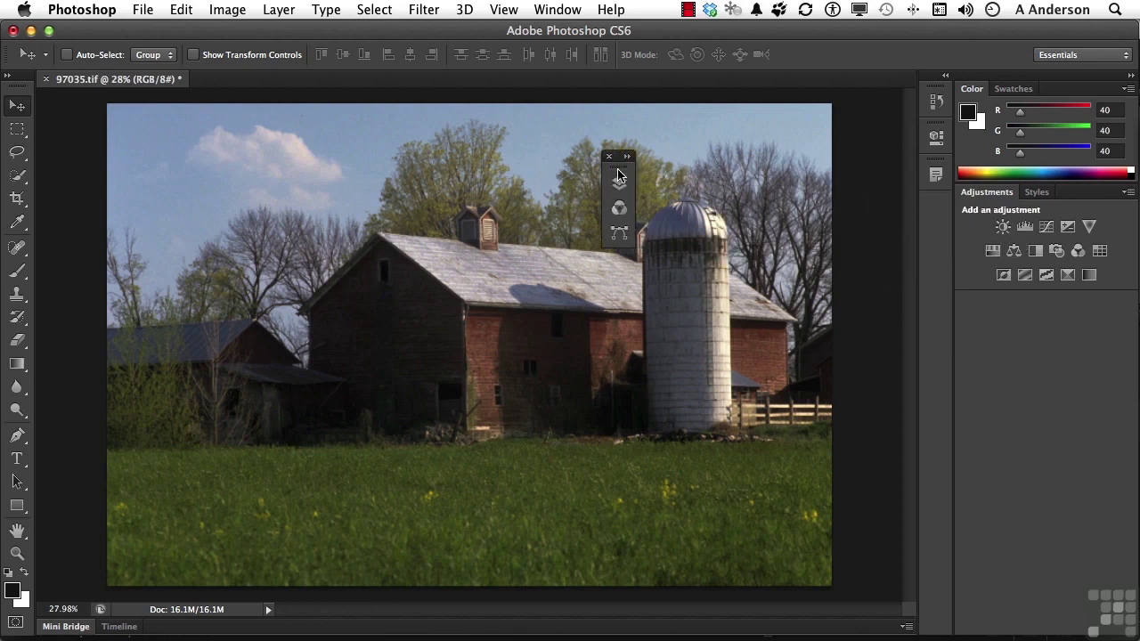
pyautogui.click(620, 183)
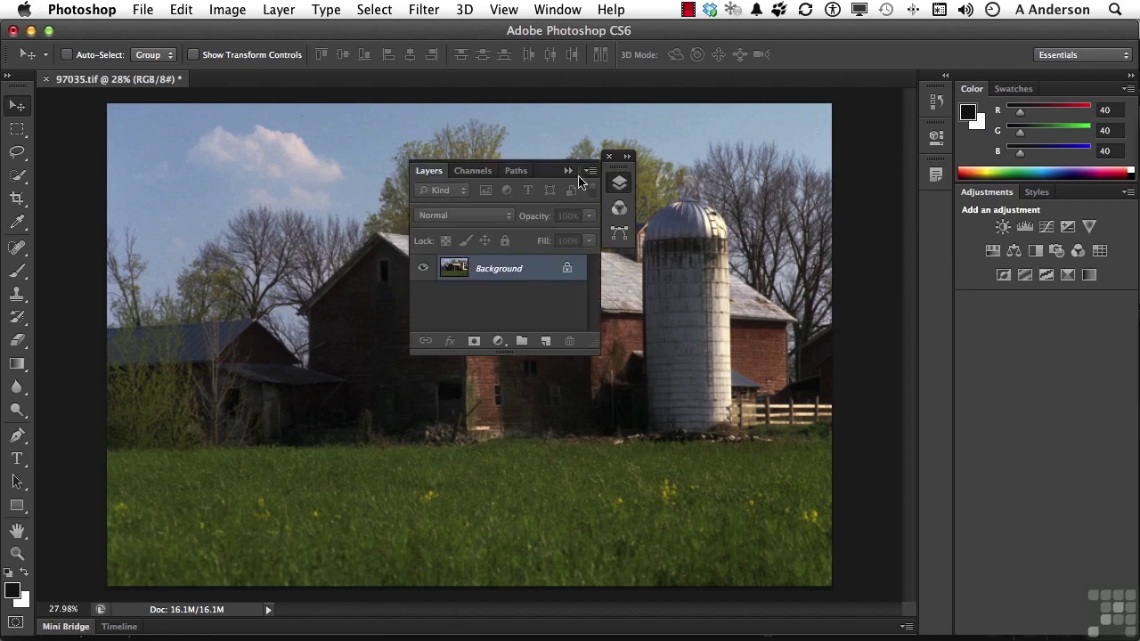
pyautogui.moveTo(543, 172); pyautogui.dragTo(524, 157)
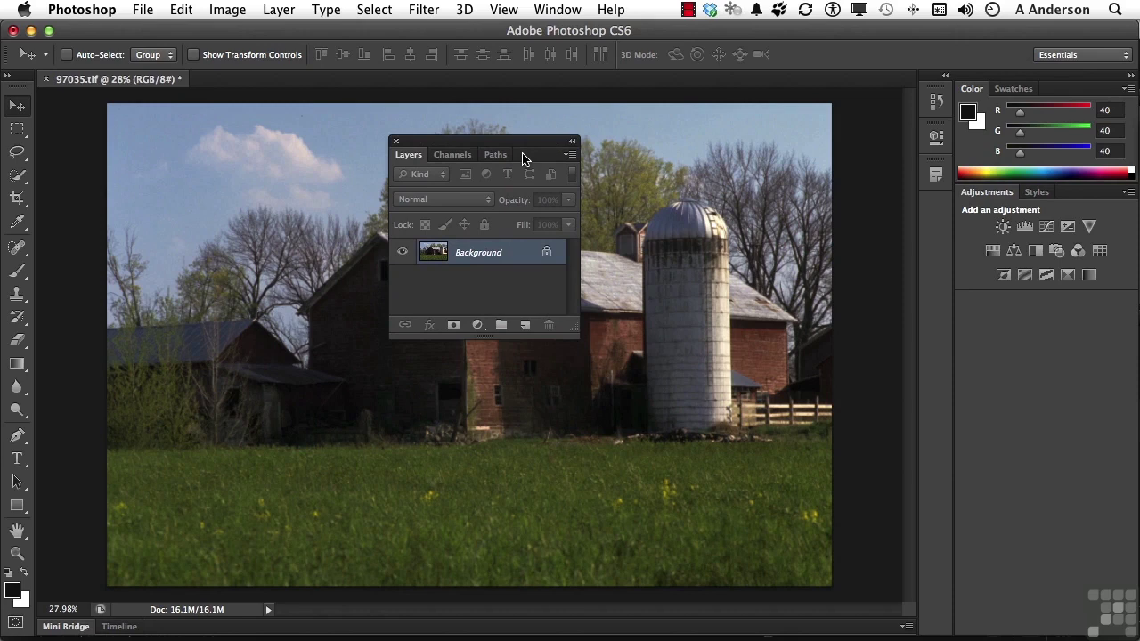
# Try the Painting workspace, then choose Reset Essentials to restore the default panel layout.
pyautogui.click(1084, 56)
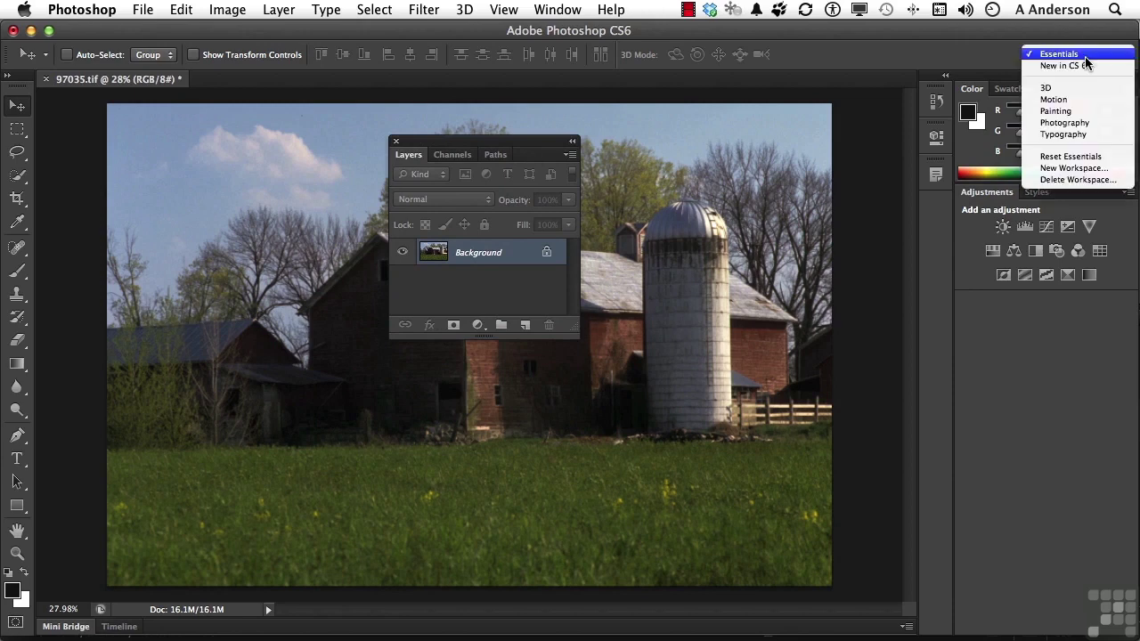
pyautogui.click(1067, 111)
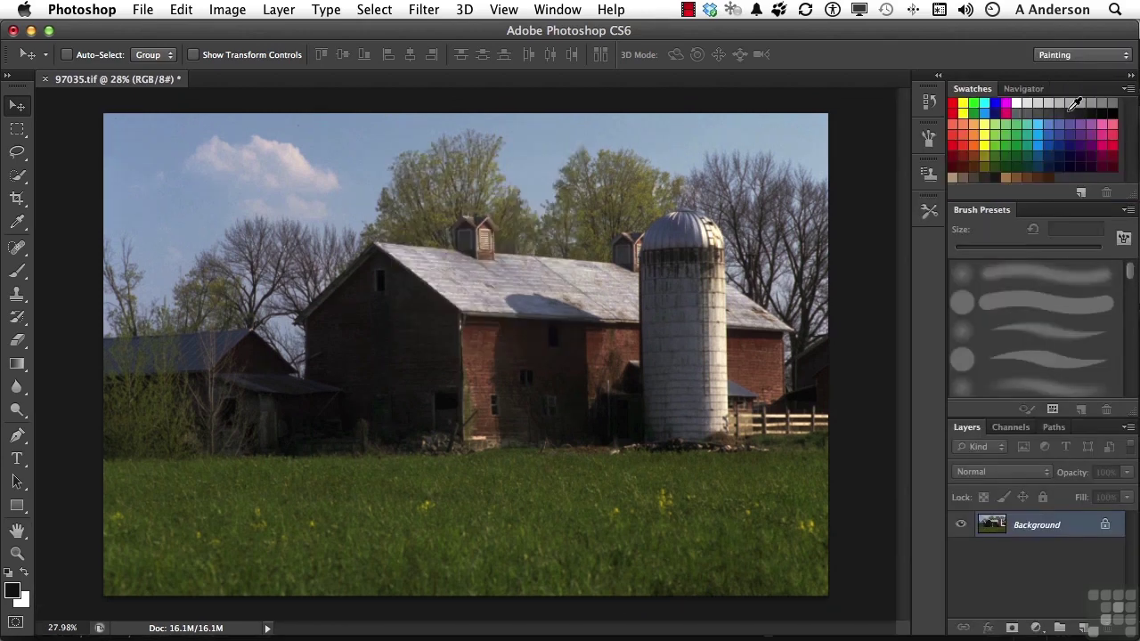
pyautogui.click(1079, 55)
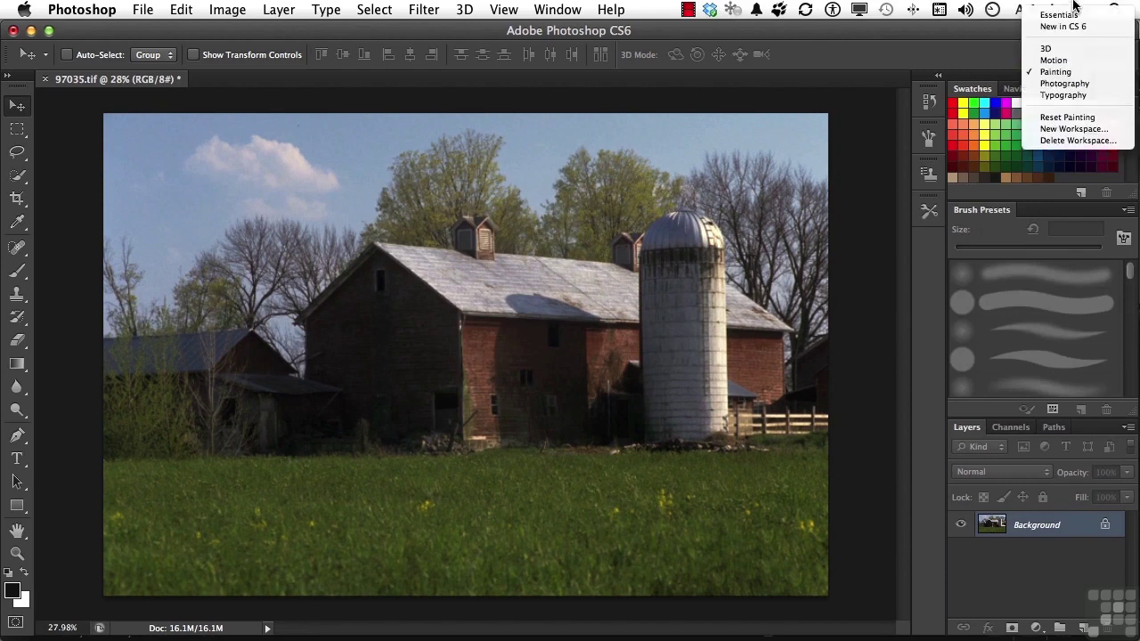
pyautogui.press('Escape')
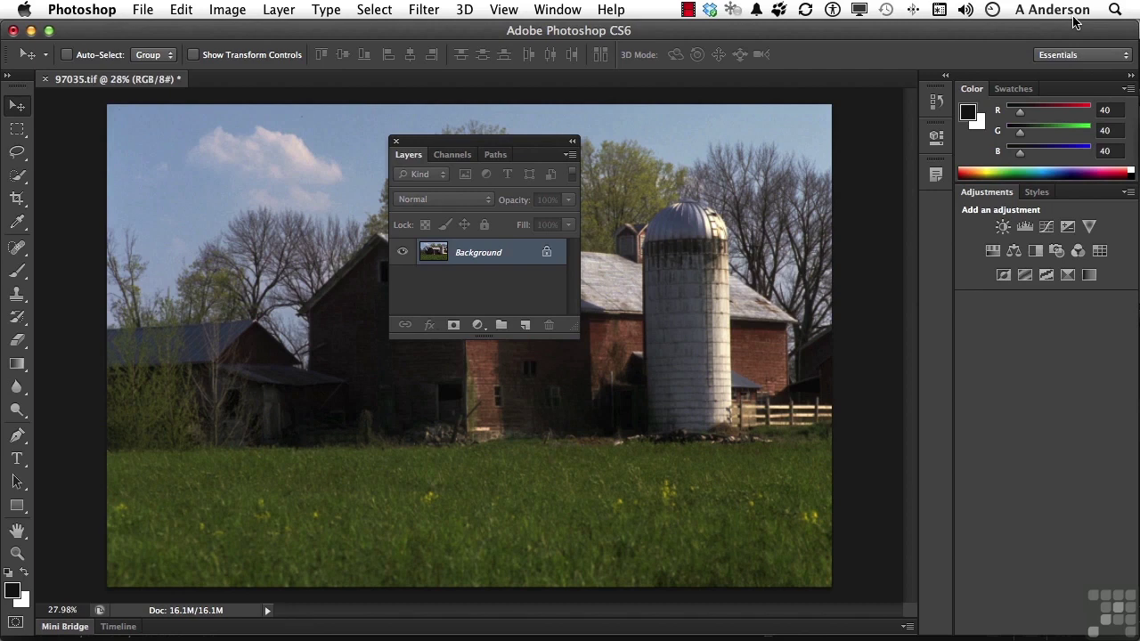
pyautogui.click(1045, 57)
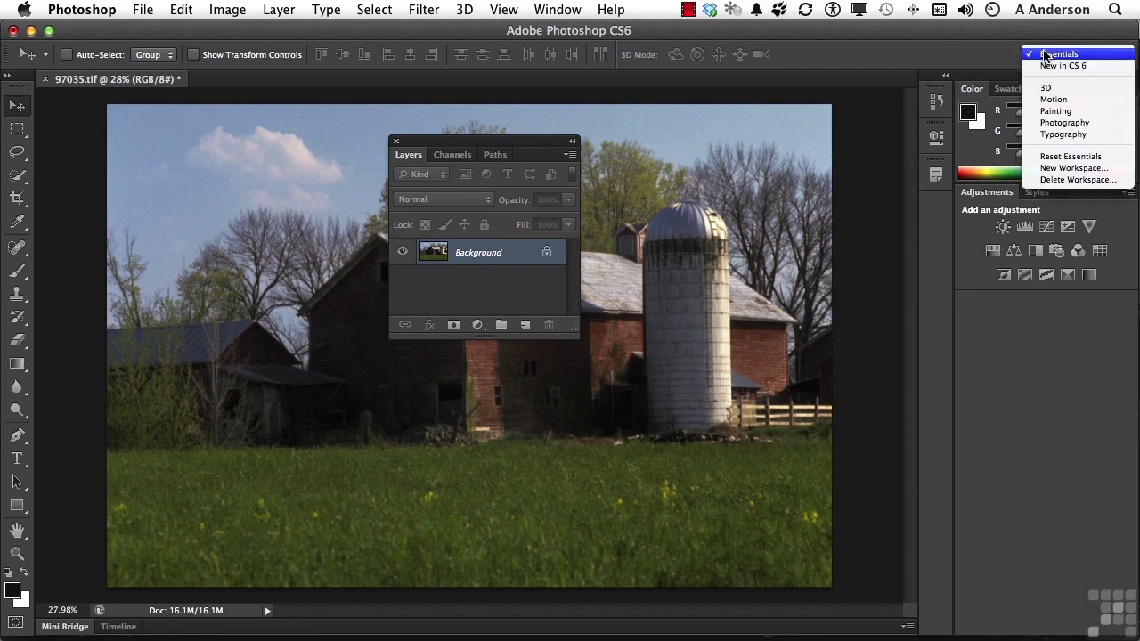
pyautogui.click(1060, 159)
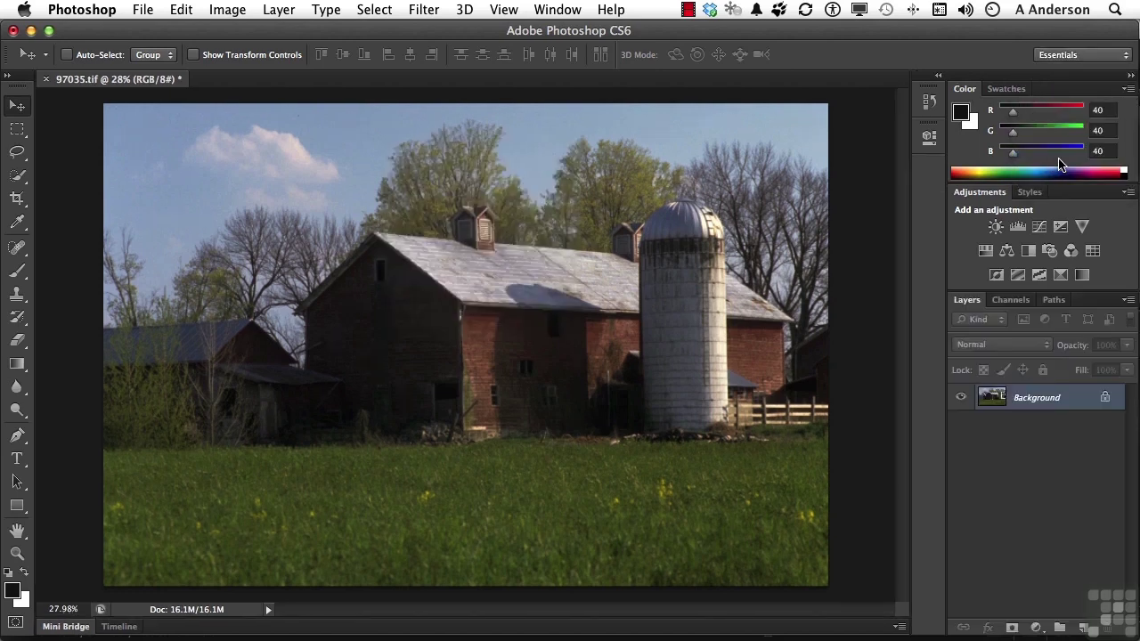